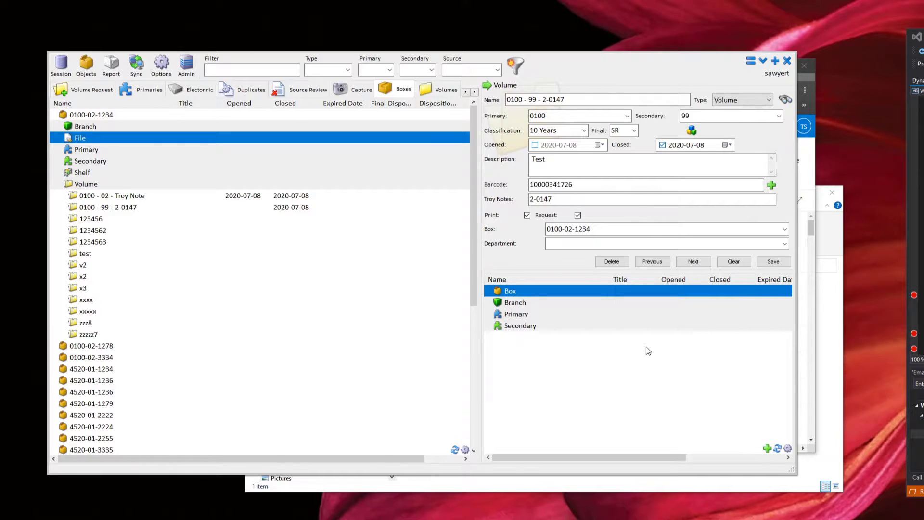
Bring up SharePoint's New List showing record 0100 - 99 - 2-0147 with Request Yes
{"action": "left_click", "coordinate": [814, 153]}
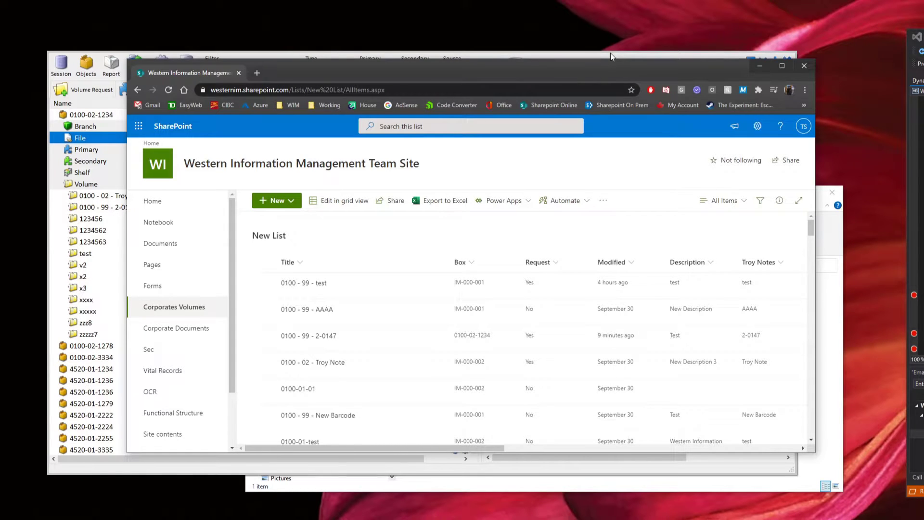
{"action": "left_click", "coordinate": [647, 51]}
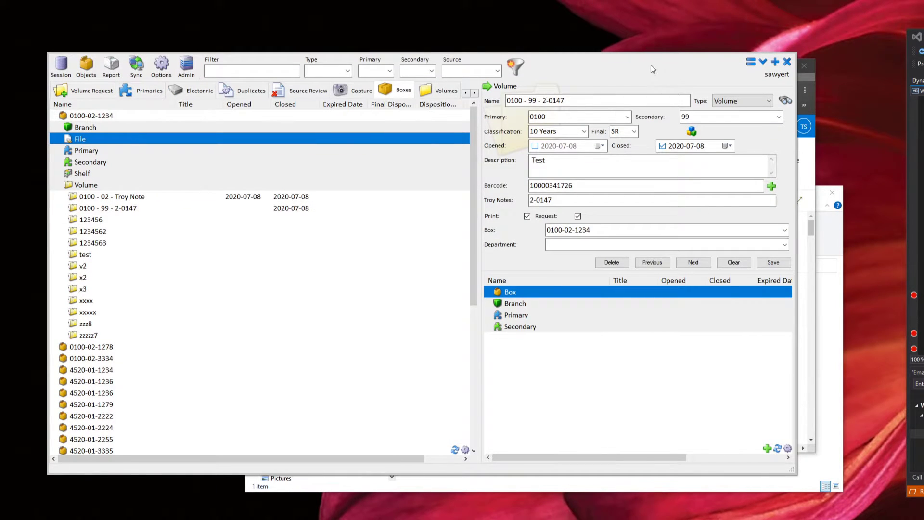
{"action": "left_click_drag", "start_coordinate": [651, 66], "coordinate": [660, 66]}
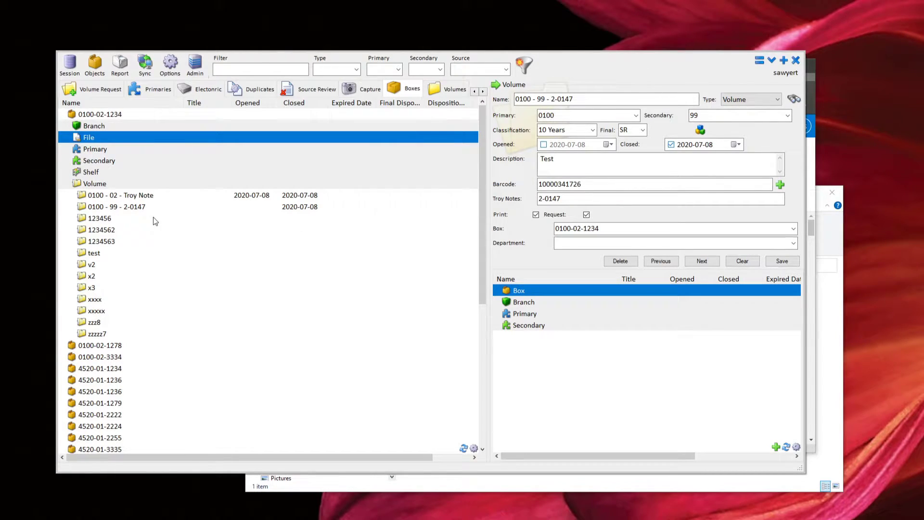
{"action": "left_click", "coordinate": [69, 116]}
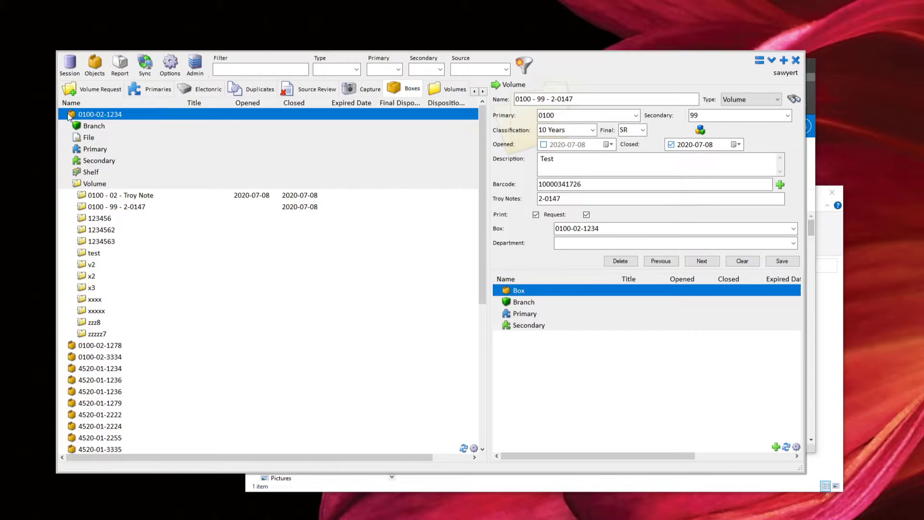
{"action": "left_click", "coordinate": [69, 115]}
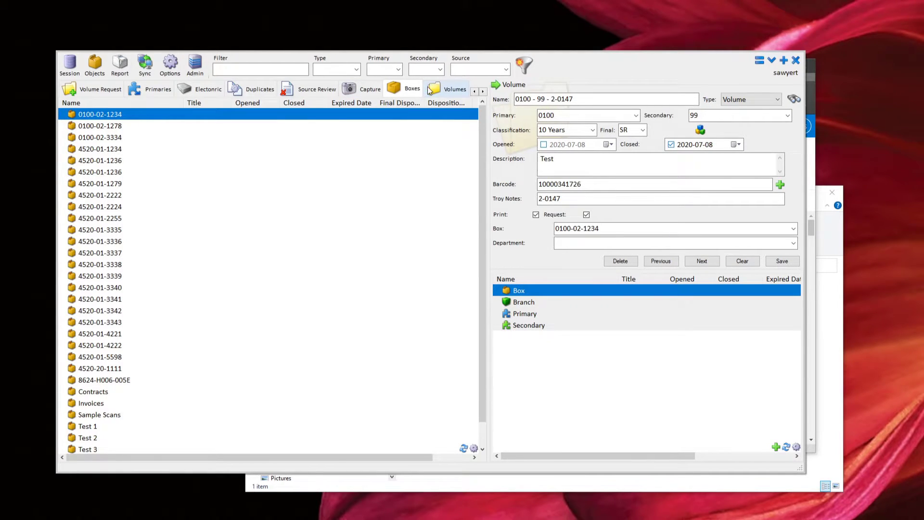
Open the Volume Request tab, which lists 0100 - 02 - Troy Note and 0100 - 99 - 2-0147, and compare it with SharePoint
{"action": "left_click", "coordinate": [474, 91]}
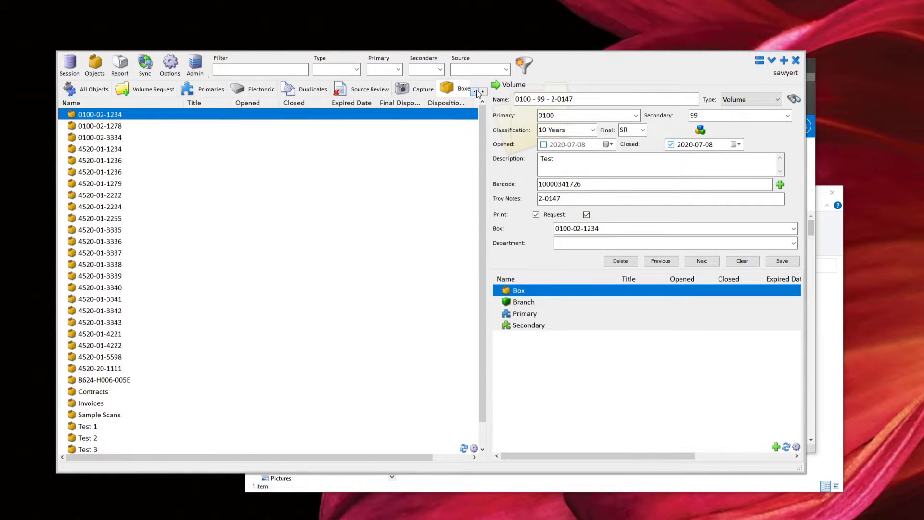
{"action": "left_click", "coordinate": [134, 95]}
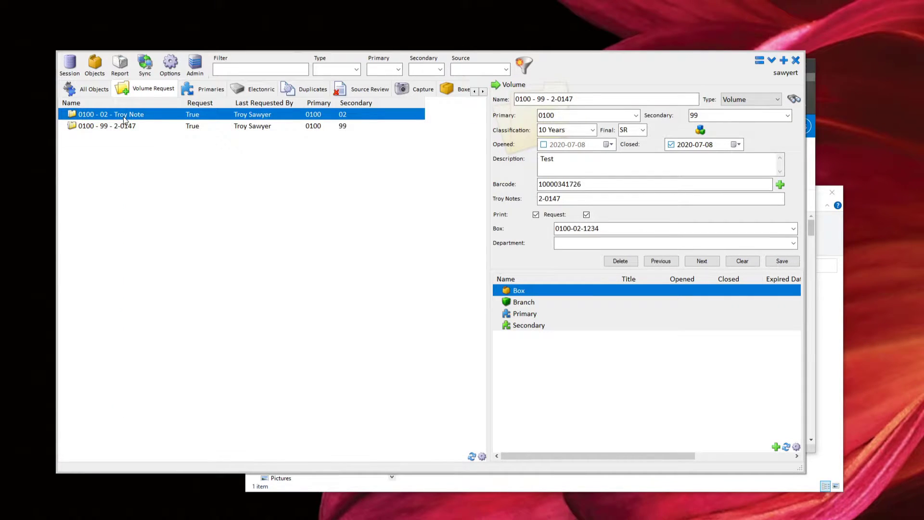
{"action": "left_click", "coordinate": [814, 150]}
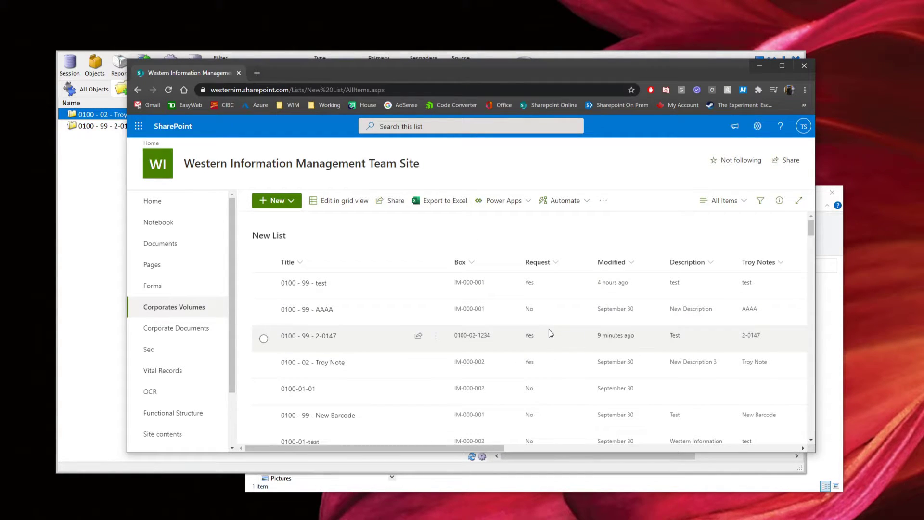
Return to WISPIR after confirming both volumes show Request Yes in SharePoint
{"action": "left_click", "coordinate": [108, 282]}
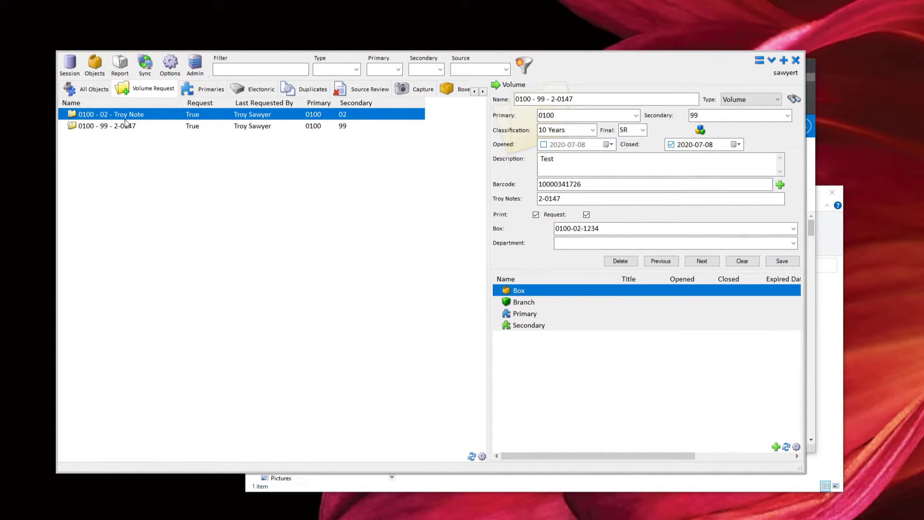
{"action": "double_click", "coordinate": [76, 115]}
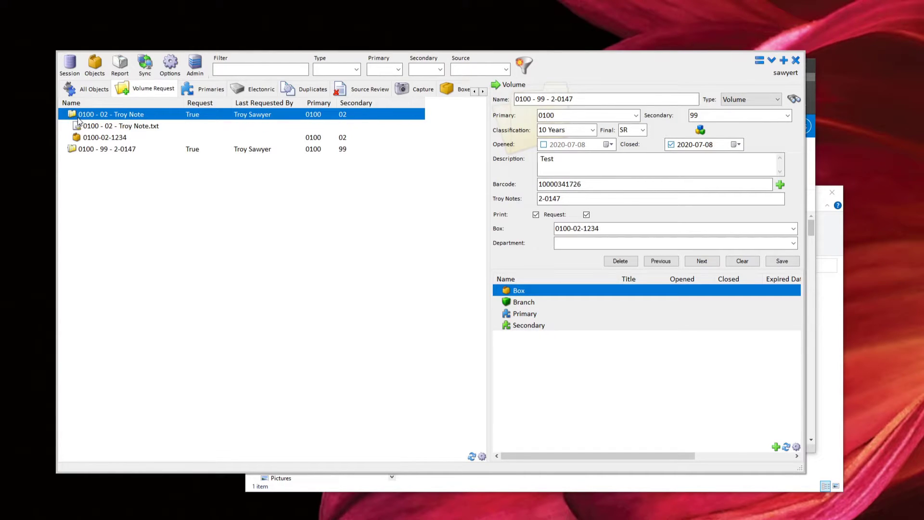
{"action": "double_click", "coordinate": [78, 137]}
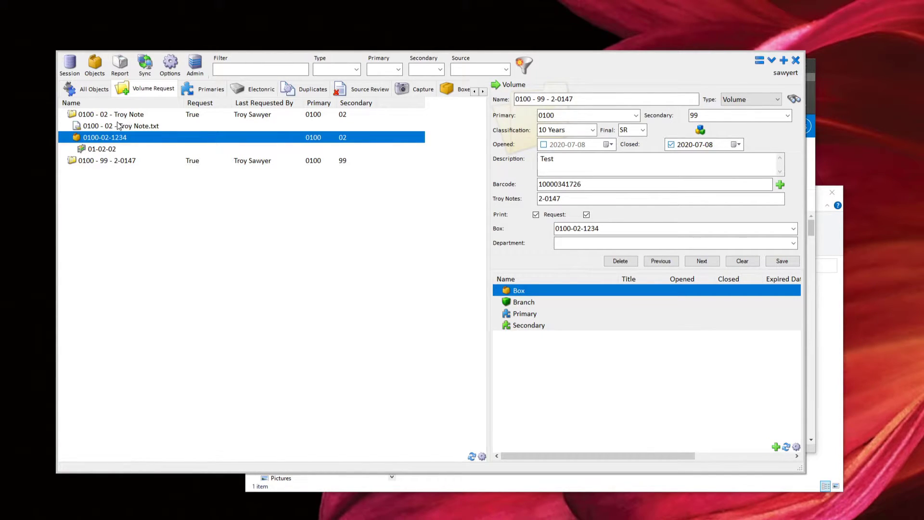
Inspect the stored folder path of Troy Note.txt, then show the 0100 - 02 - Troy Note volume record
{"action": "left_click", "coordinate": [143, 127]}
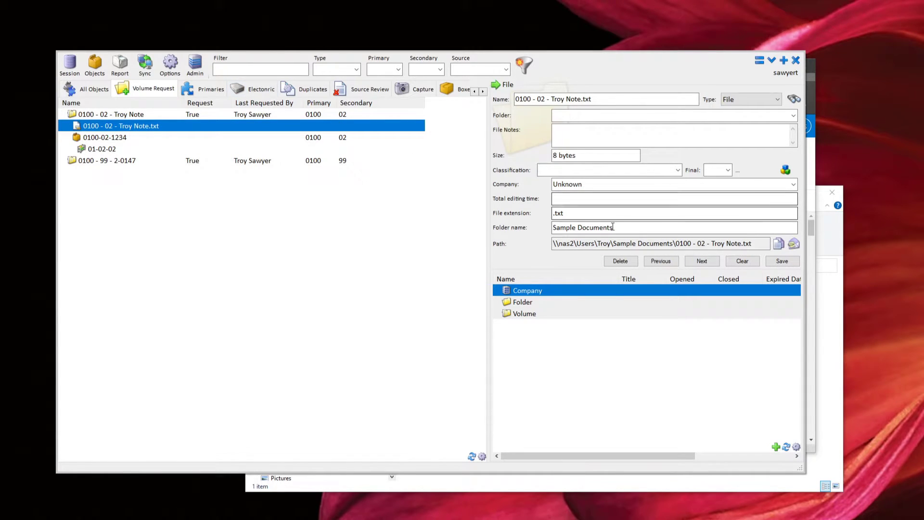
{"action": "left_click_drag", "start_coordinate": [676, 243], "coordinate": [553, 243]}
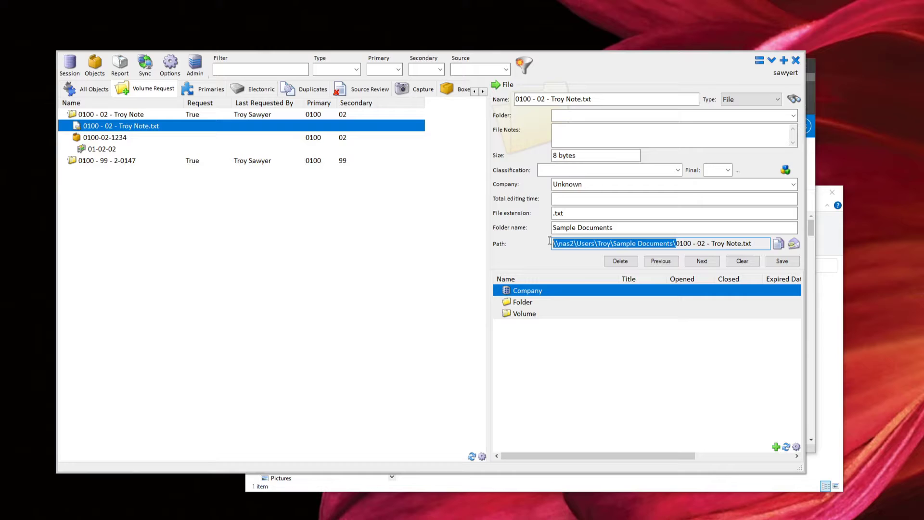
{"action": "left_click", "coordinate": [679, 243]}
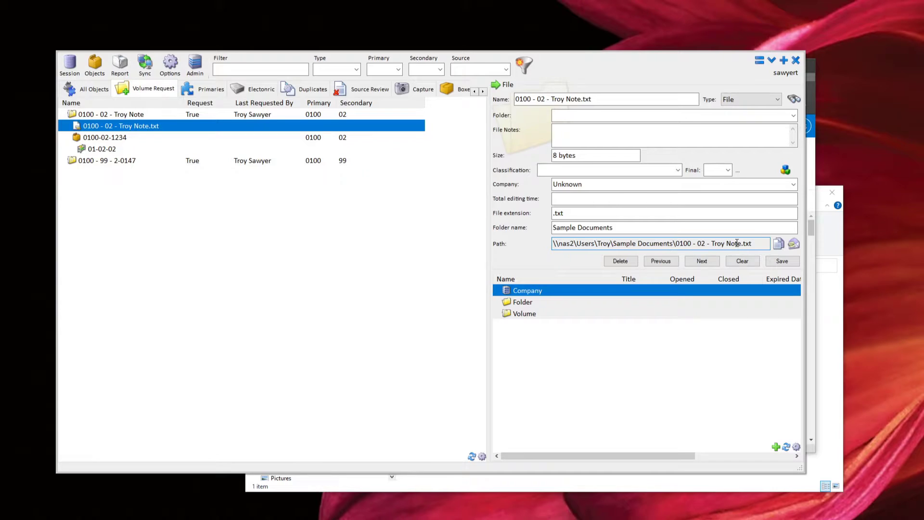
{"action": "left_click_drag", "start_coordinate": [742, 243], "coordinate": [677, 243]}
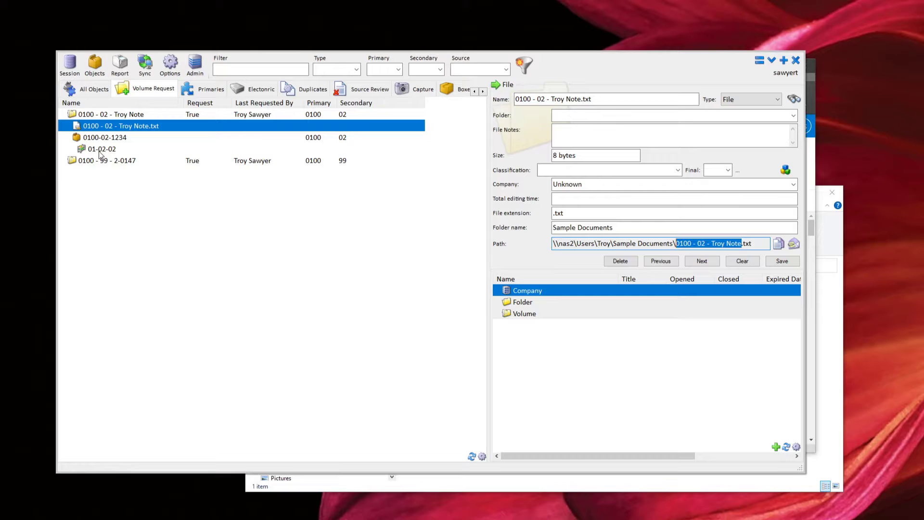
{"action": "left_click", "coordinate": [100, 116]}
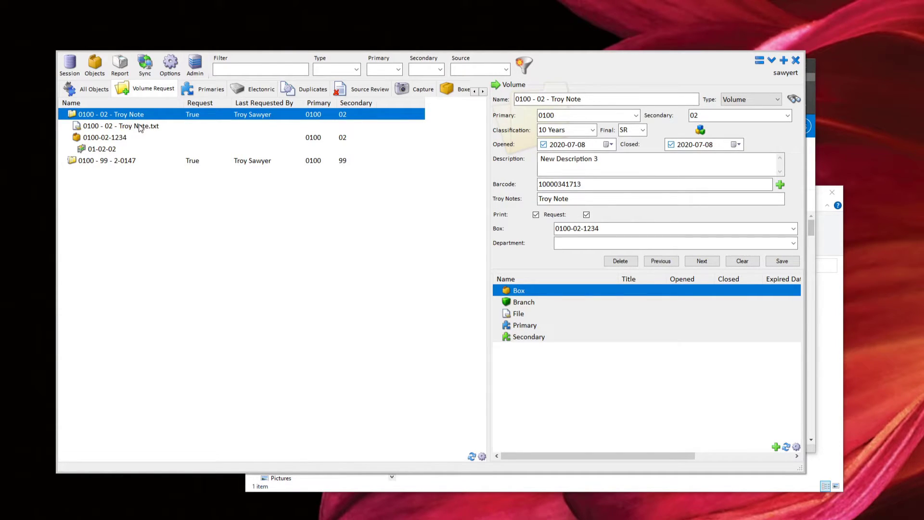
Expand File in the related items and show the 0100 - 02 - Troy Note.txt details
{"action": "left_click", "coordinate": [492, 313]}
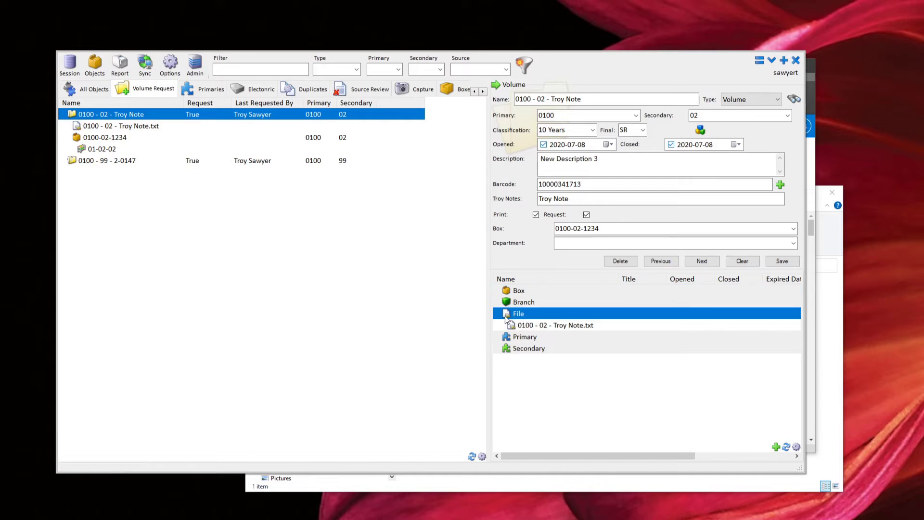
{"action": "left_click", "coordinate": [556, 327]}
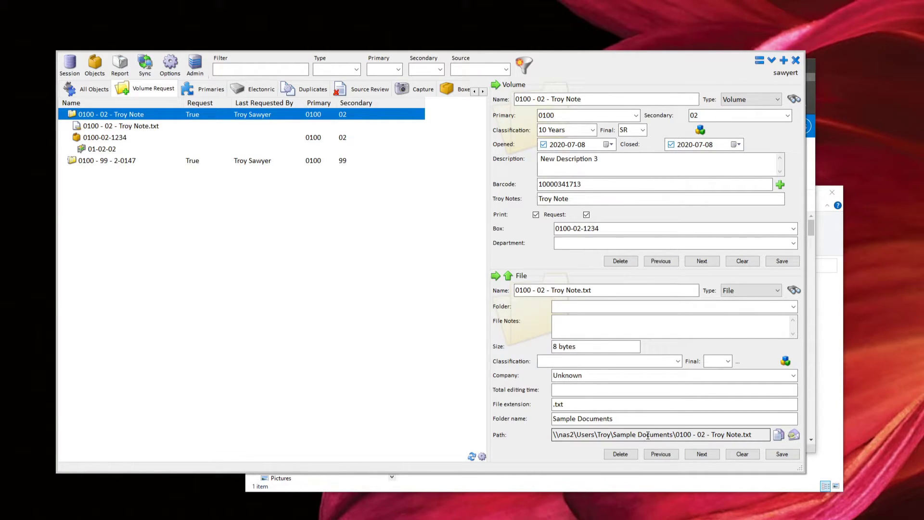
Email Troy Note.txt to the requester with subject 'Request For 0100 - 02 - Troy Note' and body 'As Requested'
{"action": "left_click", "coordinate": [794, 436]}
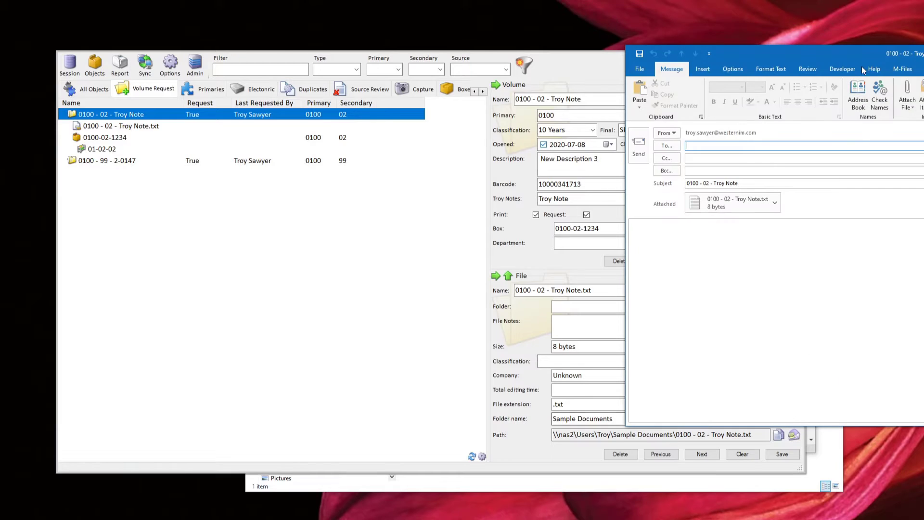
{"action": "left_click_drag", "start_coordinate": [861, 55], "coordinate": [573, 60]}
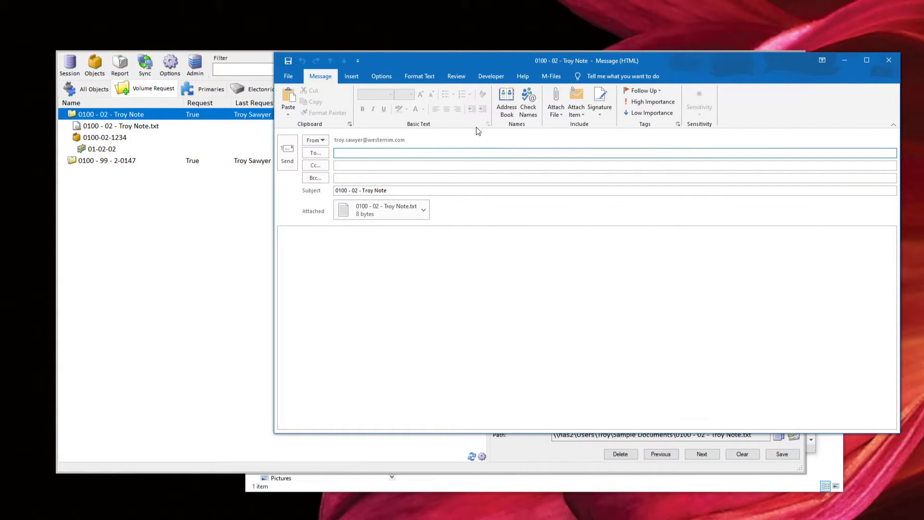
{"action": "type", "text": "troy"}
{"action": "key", "text": "Return"}
{"action": "key", "text": "Tab"}
{"action": "key", "text": "Tab"}
{"action": "key", "text": "Tab"}
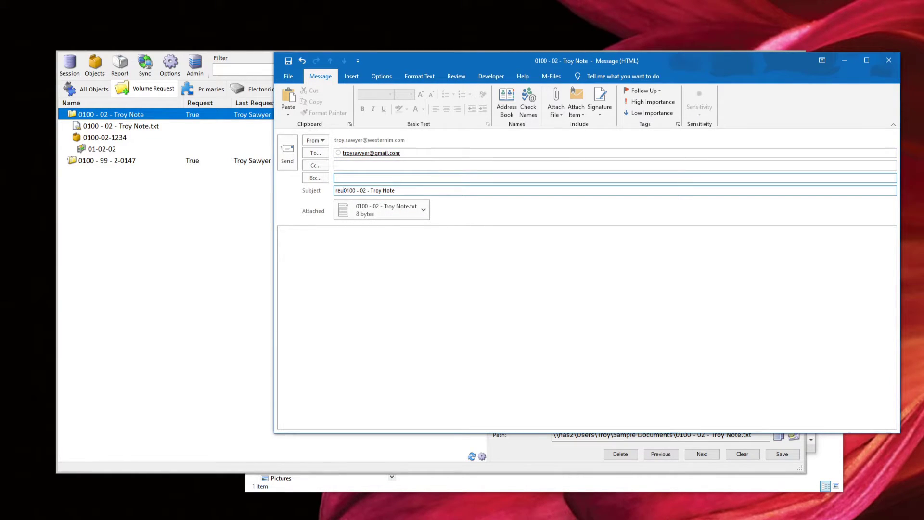
{"action": "type", "text": "request For"}
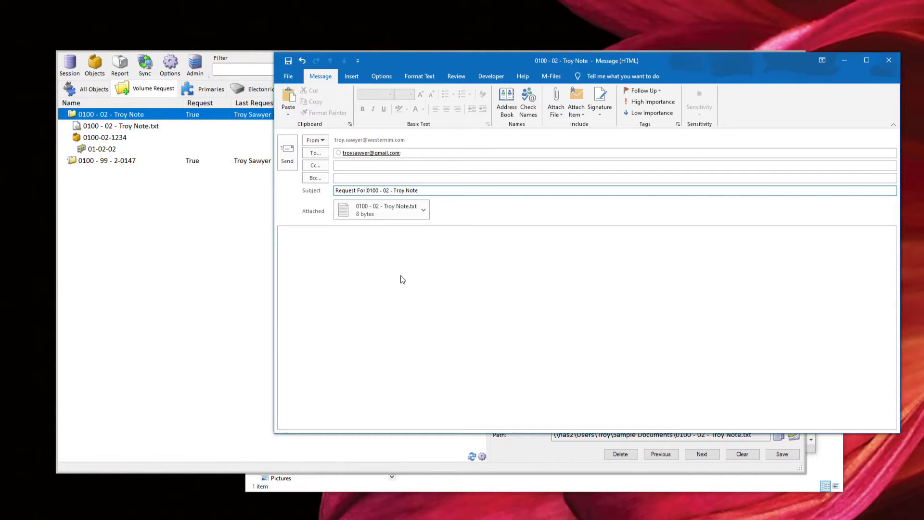
{"action": "left_click", "coordinate": [400, 275]}
{"action": "type", "text": "As Request"}
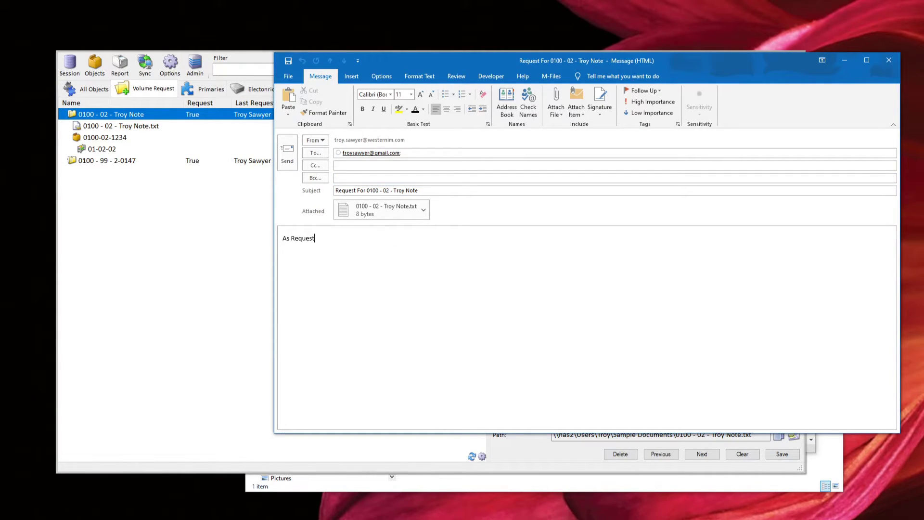
{"action": "type", "text": "ed"}
{"action": "left_click", "coordinate": [287, 154]}
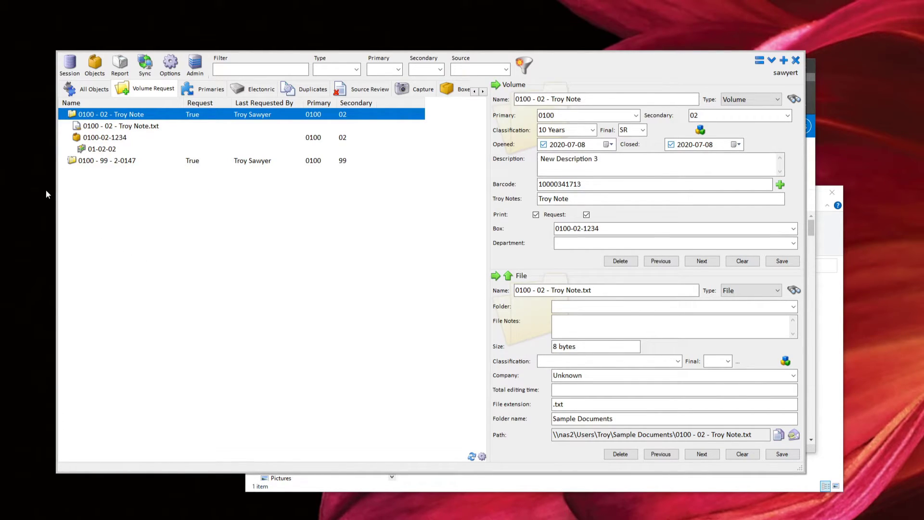
{"action": "left_click", "coordinate": [85, 163]}
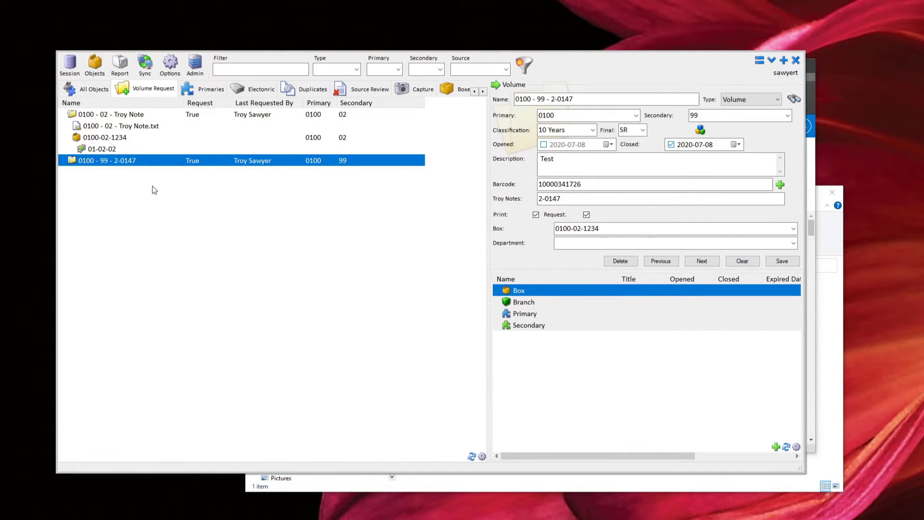
{"action": "double_click", "coordinate": [86, 164]}
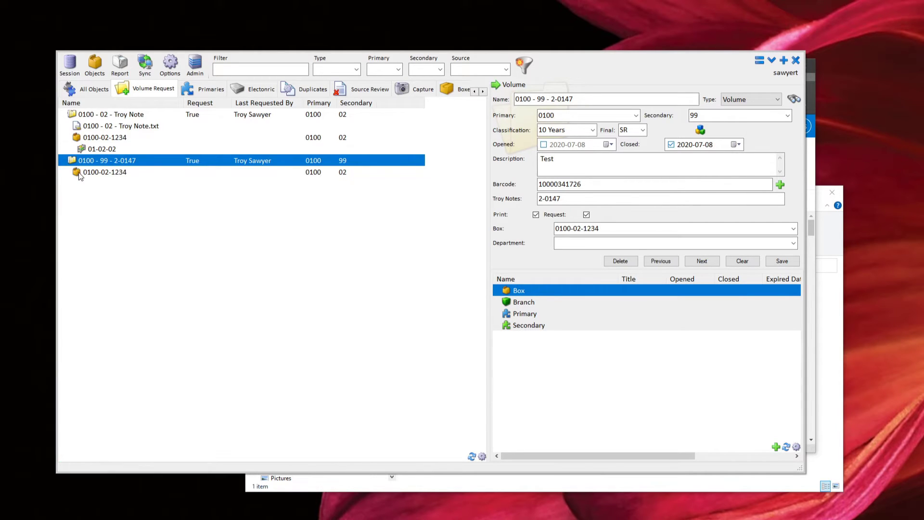
{"action": "double_click", "coordinate": [83, 175]}
{"action": "left_click", "coordinate": [103, 186]}
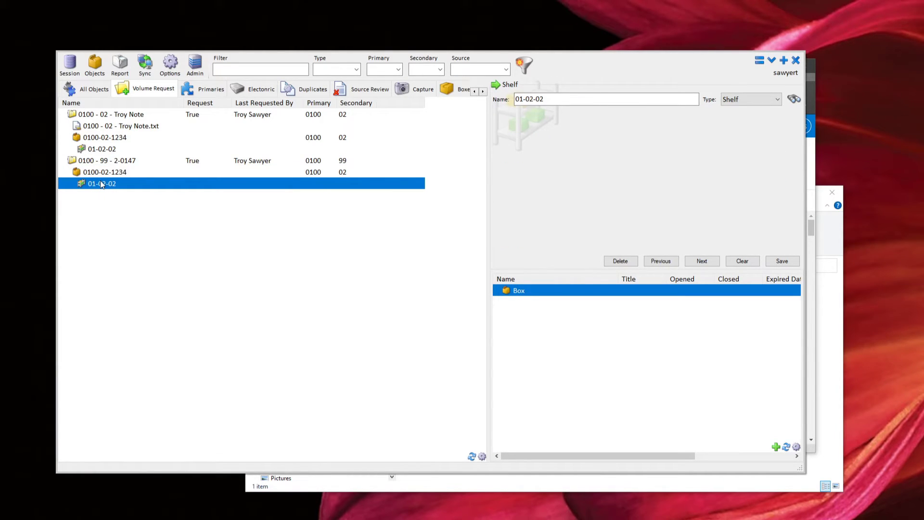
{"action": "left_click", "coordinate": [103, 178]}
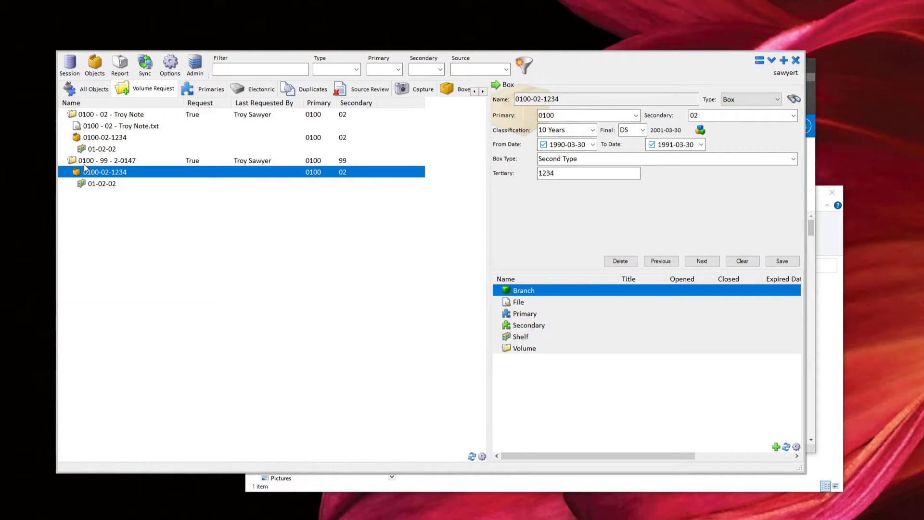
{"action": "left_click", "coordinate": [88, 161]}
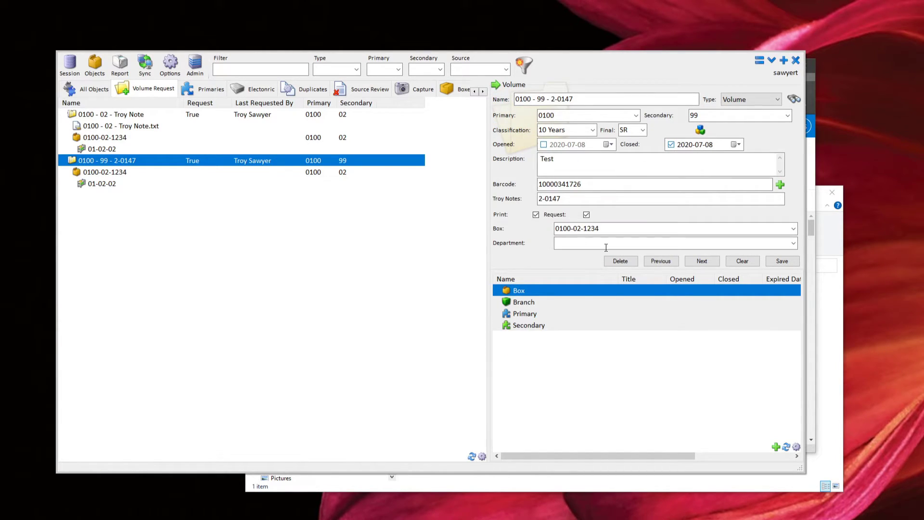
{"action": "left_click", "coordinate": [840, 361]}
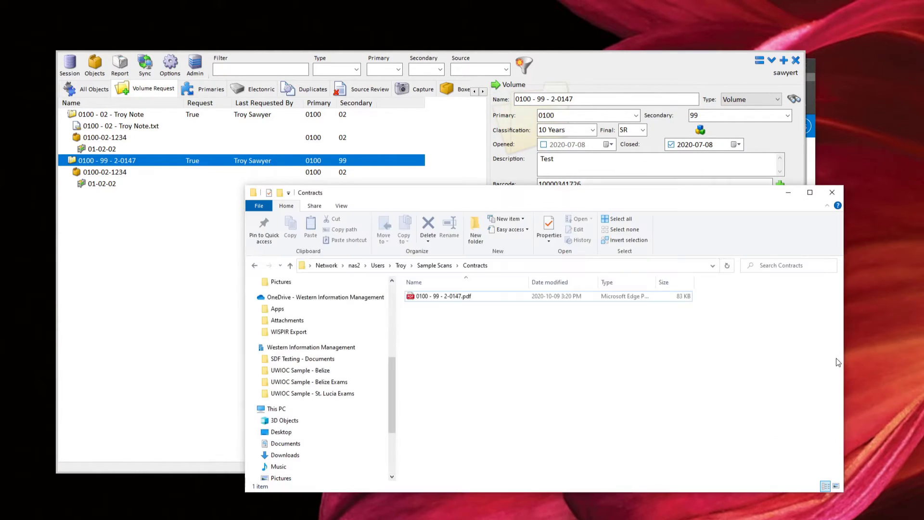
Open 0100 - 99 - 2-0147.pdf to review the scan, then minimize the PDF viewer
{"action": "double_click", "coordinate": [442, 299]}
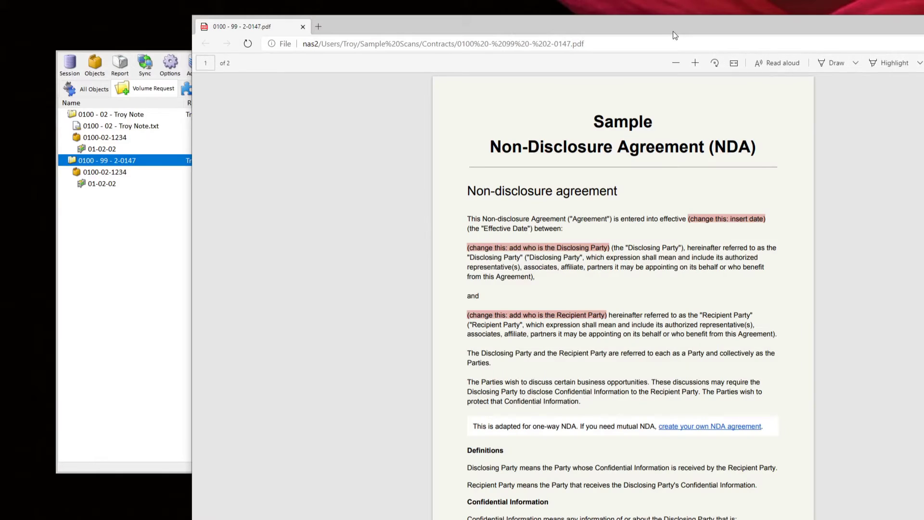
{"action": "left_click_drag", "start_coordinate": [673, 30], "coordinate": [576, 35]}
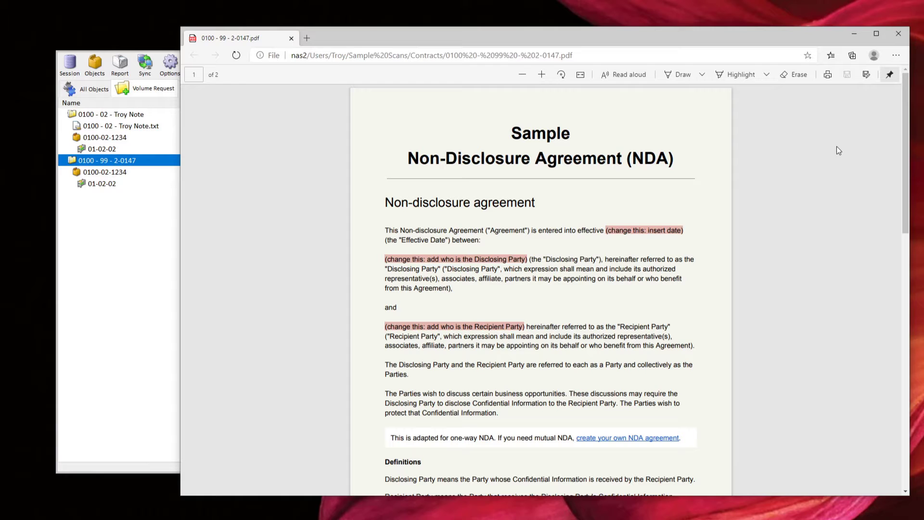
{"action": "left_click", "coordinate": [853, 34]}
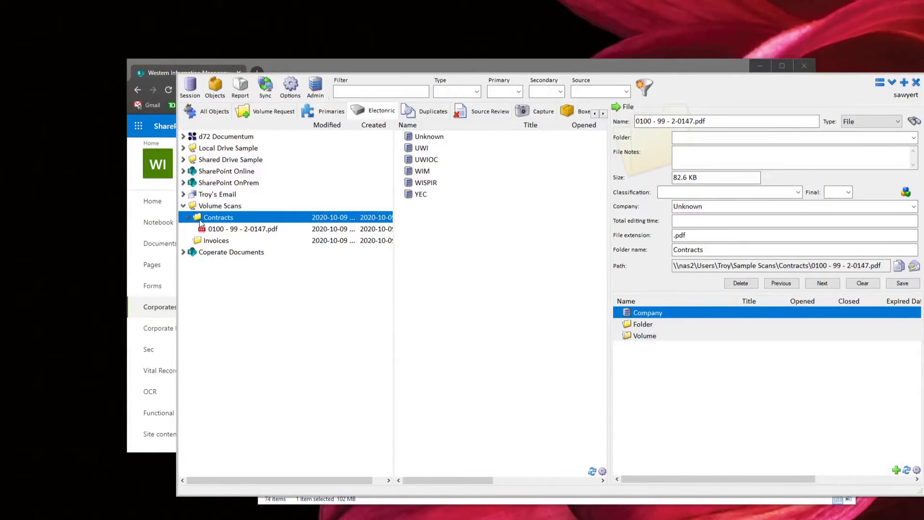
Sync the Contracts folder, then sync the whole Volume Scans folder
{"action": "right_click", "coordinate": [218, 223]}
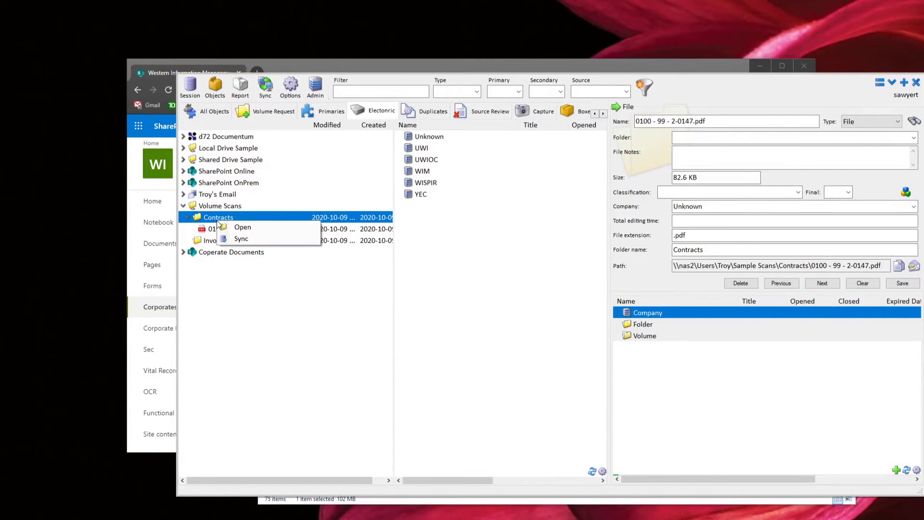
{"action": "left_click", "coordinate": [253, 242]}
{"action": "right_click", "coordinate": [232, 207]}
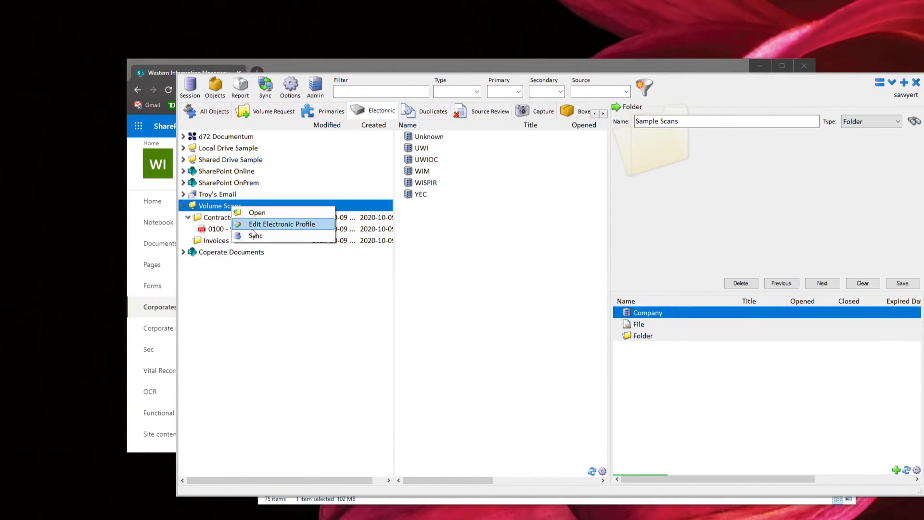
{"action": "left_click", "coordinate": [260, 237]}
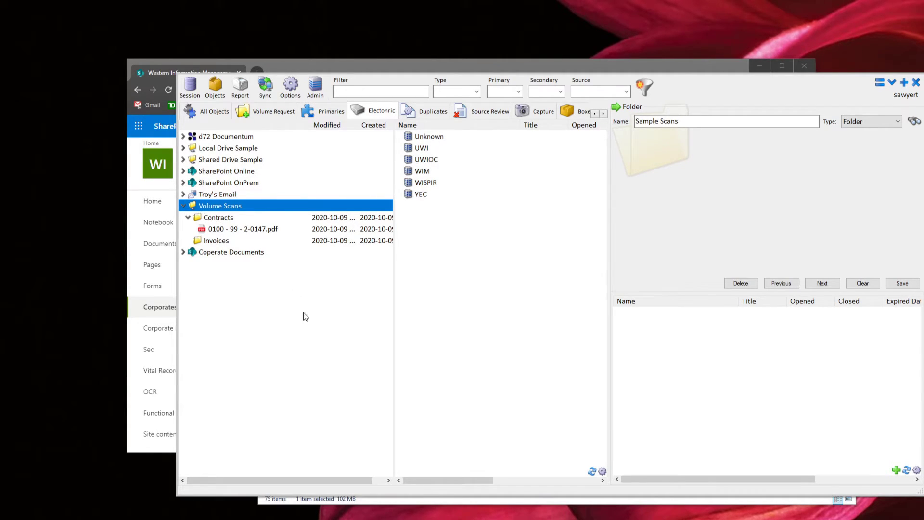
In the volume request list, expand 0100 - 99 - 2-0147 and open its linked PDF's file details
{"action": "left_click", "coordinate": [271, 117]}
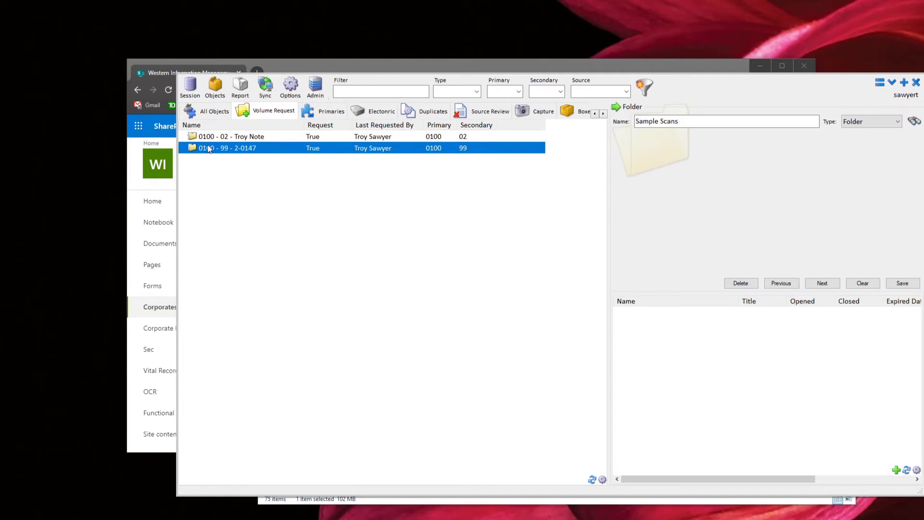
{"action": "double_click", "coordinate": [195, 137]}
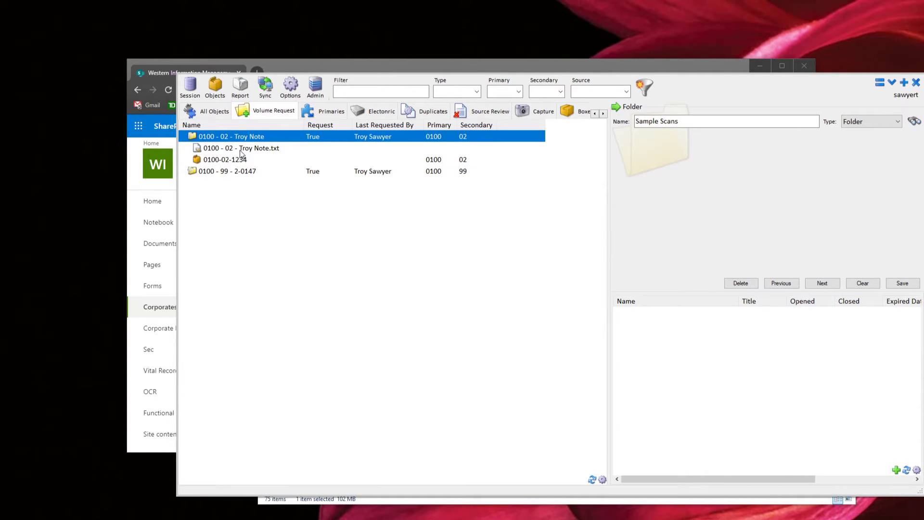
{"action": "double_click", "coordinate": [193, 172]}
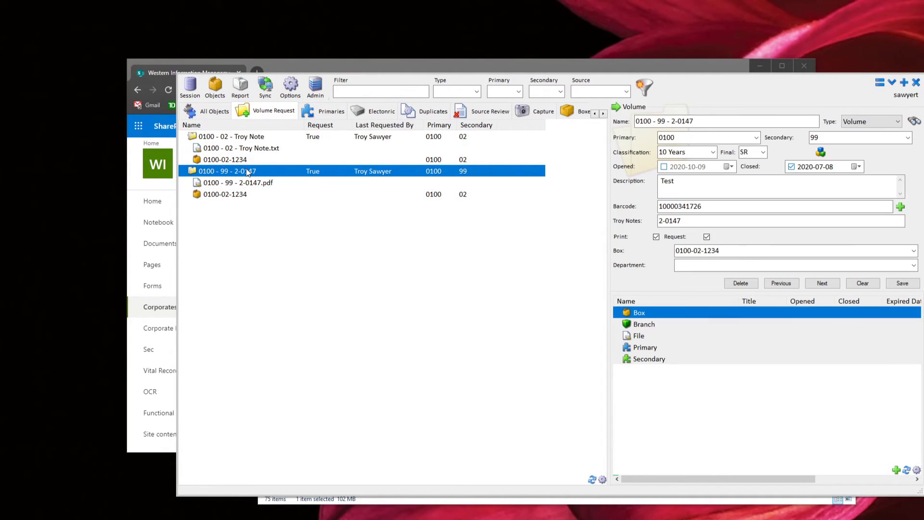
{"action": "left_click", "coordinate": [247, 184]}
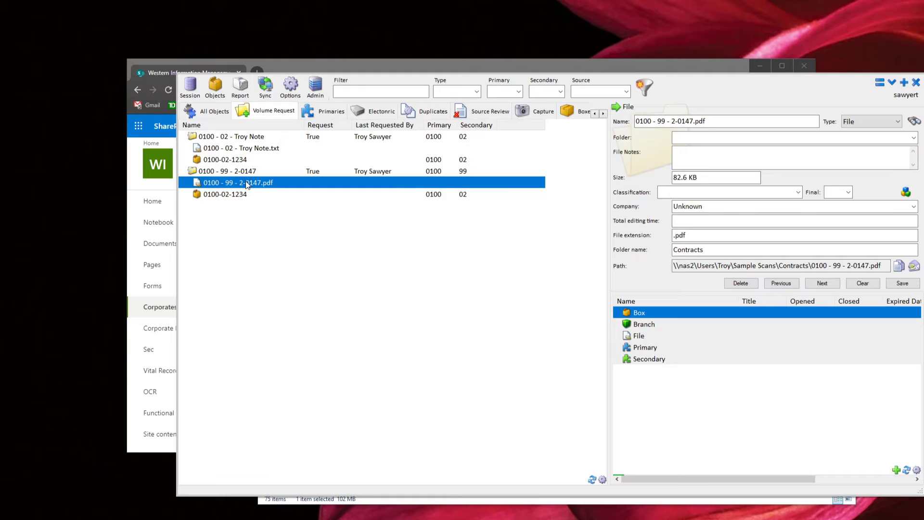
{"action": "left_click", "coordinate": [245, 173]}
{"action": "left_click", "coordinate": [627, 337]}
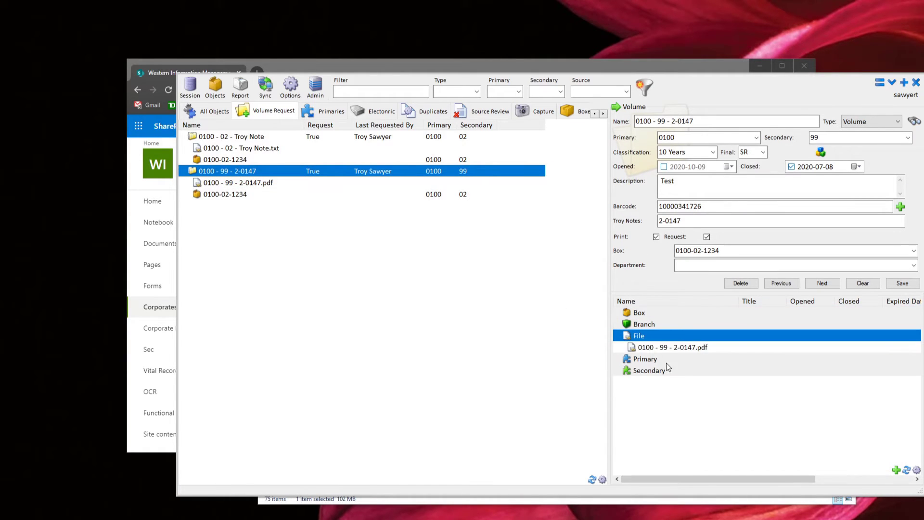
{"action": "left_click", "coordinate": [687, 348]}
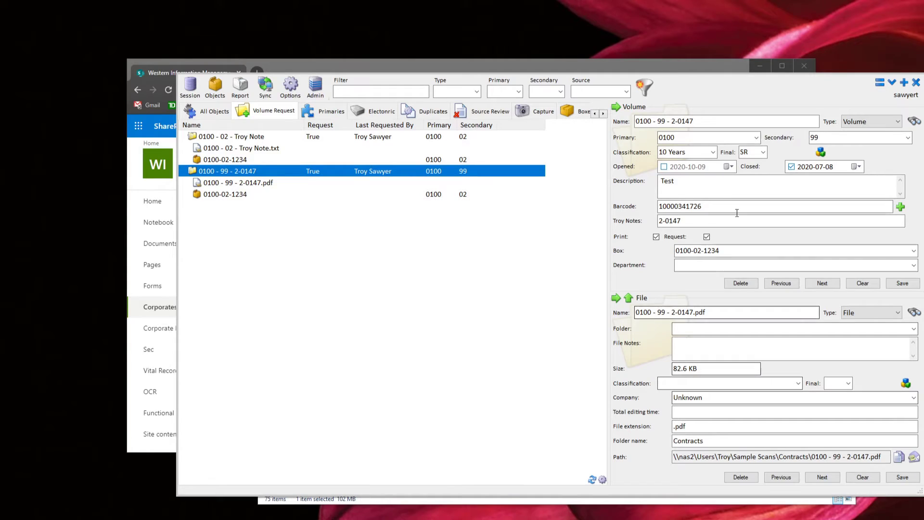
{"action": "left_click_drag", "start_coordinate": [742, 94], "coordinate": [733, 90]}
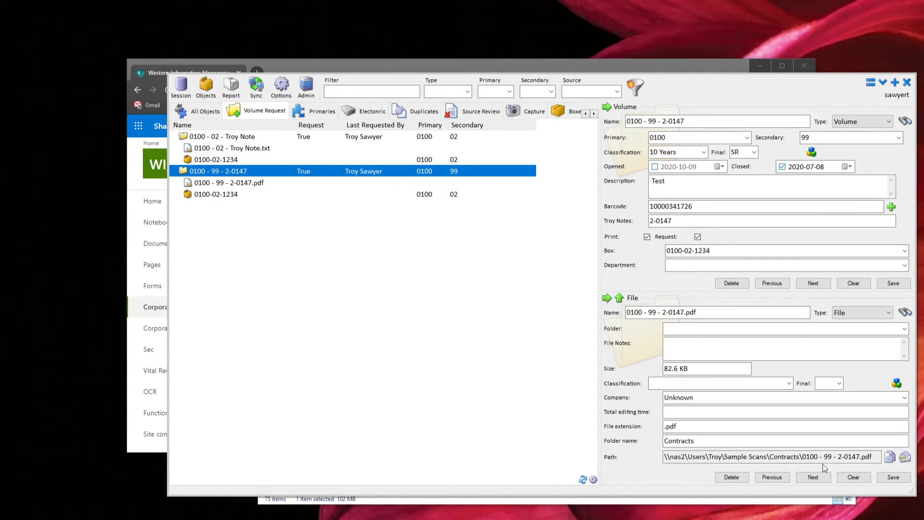
Email the linked PDF to the requester with subject 'Request 0100 - 99 - 2-0147' and body 'As Requested'
{"action": "left_click", "coordinate": [905, 457]}
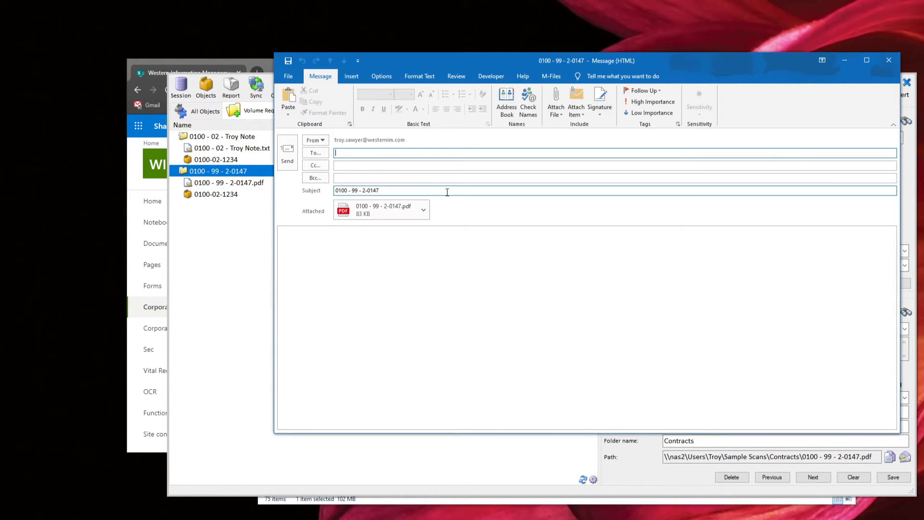
{"action": "type", "text": "troy"}
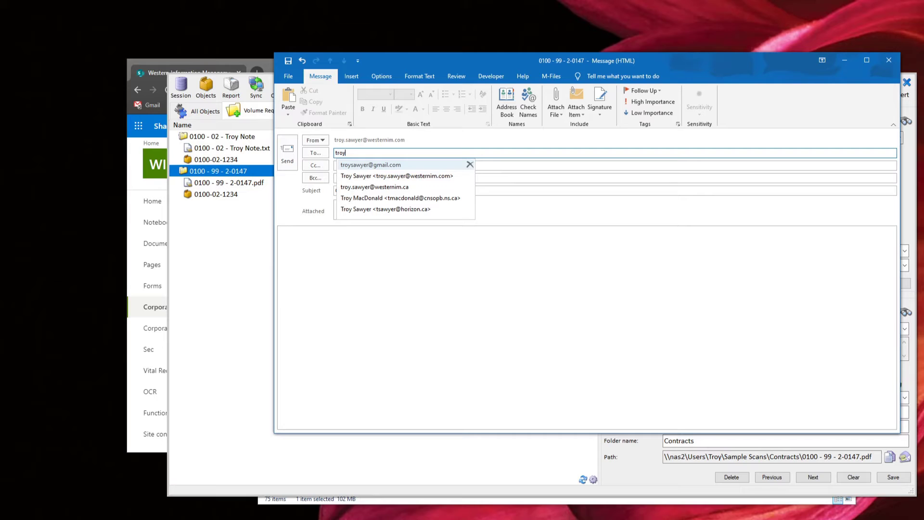
{"action": "key", "text": "Tab"}
{"action": "key", "text": "Tab"}
{"action": "key", "text": "Tab"}
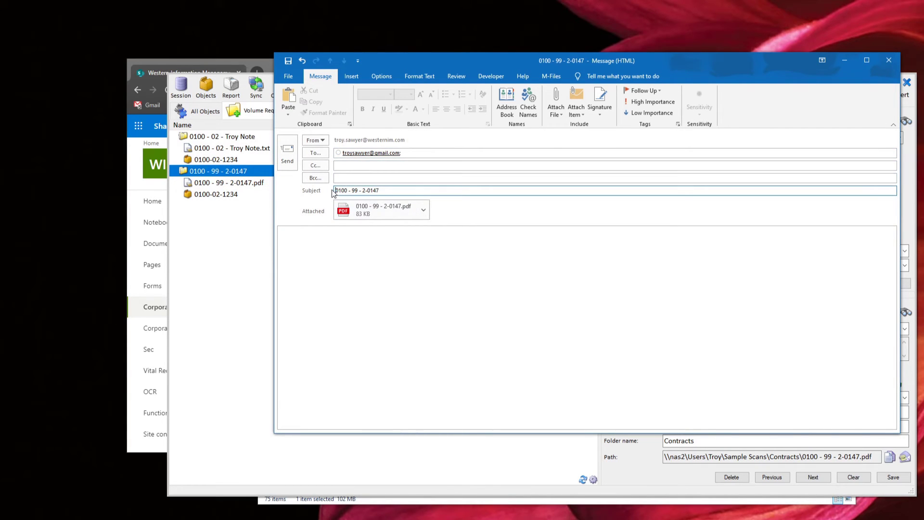
{"action": "type", "text": "Request"}
{"action": "key", "text": "Tab"}
{"action": "type", "text": "As R"}
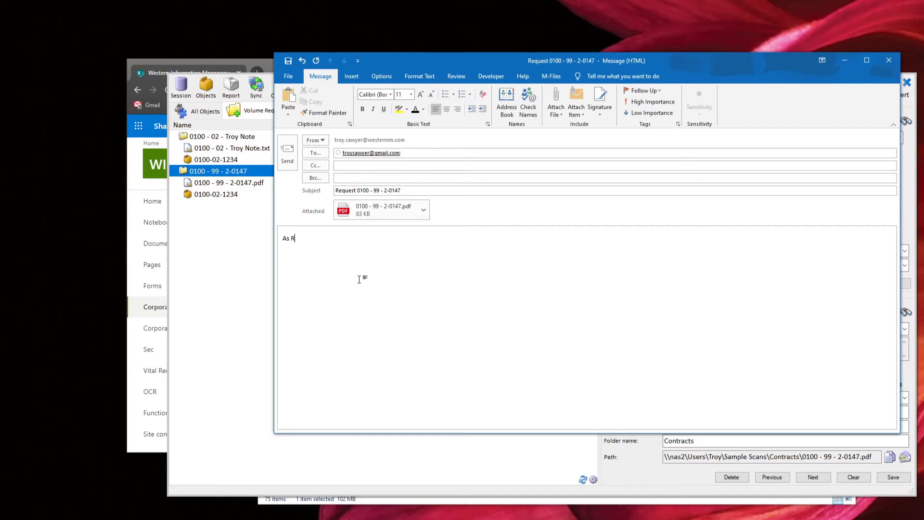
{"action": "type", "text": "equested"}
{"action": "left_click", "coordinate": [291, 155]}
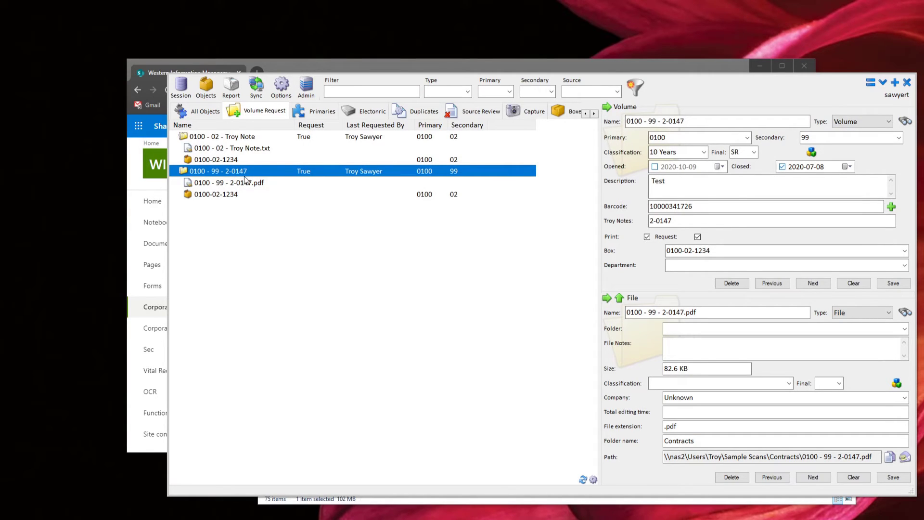
Untick Request on volume 0100 - 99 - 2-0147, save it, and select the 0100 - 02 volume
{"action": "left_click", "coordinate": [698, 236]}
{"action": "left_click", "coordinate": [891, 284]}
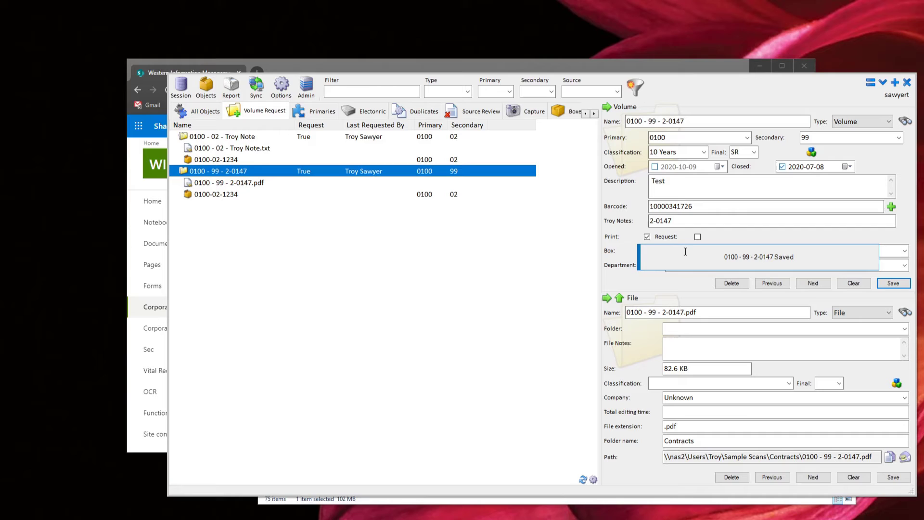
{"action": "left_click", "coordinate": [258, 138]}
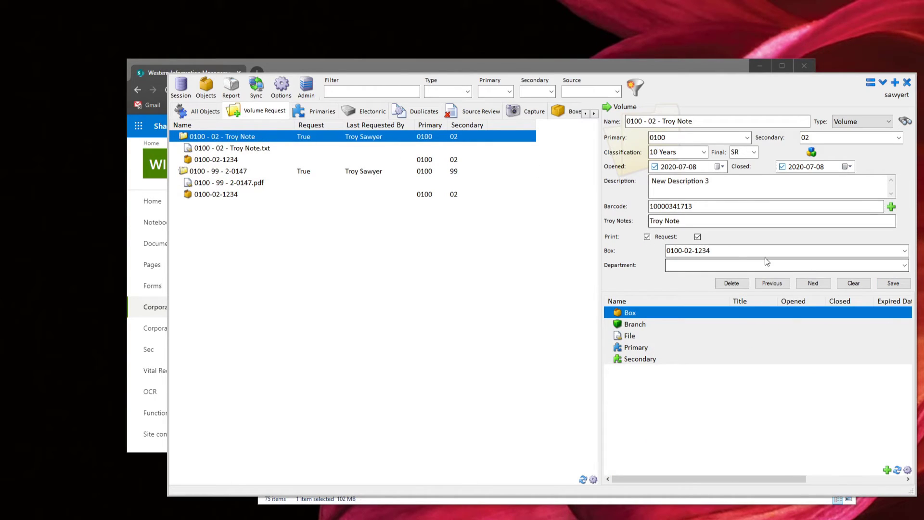
Bulk update the remaining requested volumes to clear their Request attribute
{"action": "right_click", "coordinate": [276, 139]}
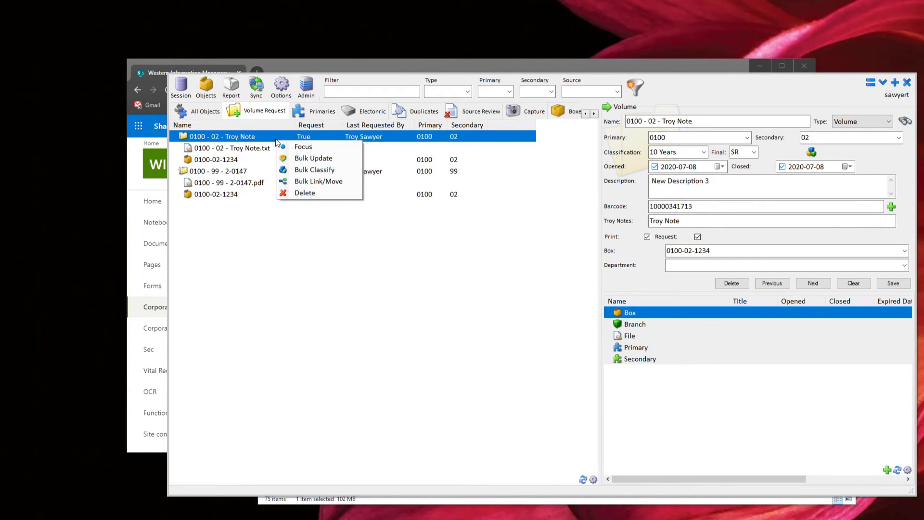
{"action": "left_click", "coordinate": [311, 158]}
{"action": "left_click", "coordinate": [401, 449]}
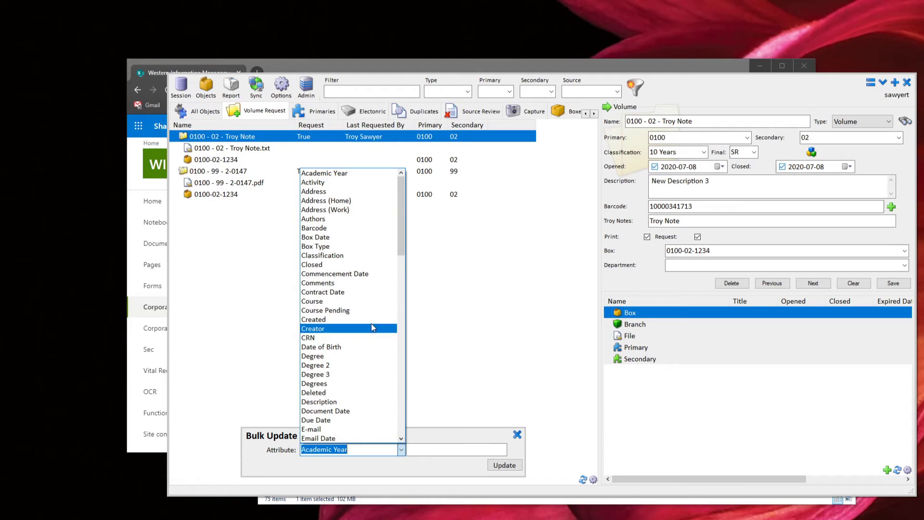
{"action": "scroll", "coordinate": [371, 337], "scroll_direction": "down", "scroll_amount": 2}
{"action": "scroll", "coordinate": [376, 375], "scroll_direction": "down", "scroll_amount": 15}
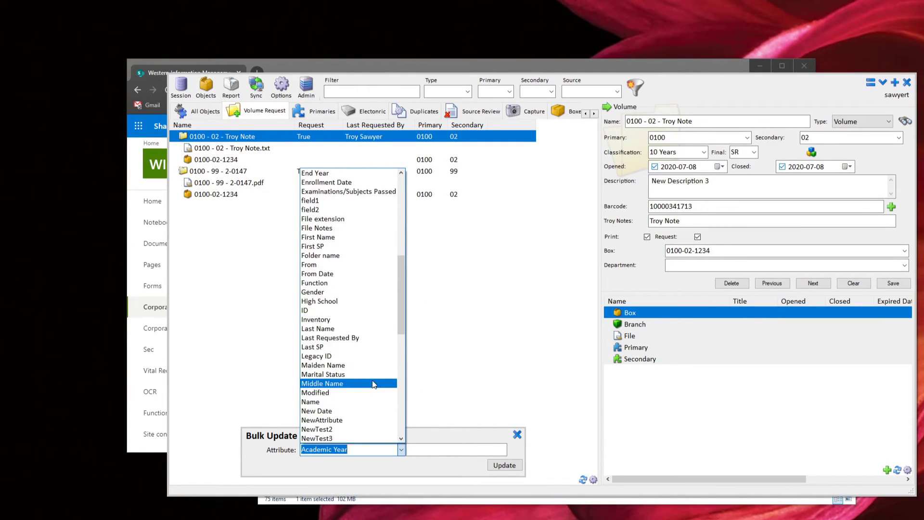
{"action": "scroll", "coordinate": [368, 402], "scroll_direction": "down", "scroll_amount": 3}
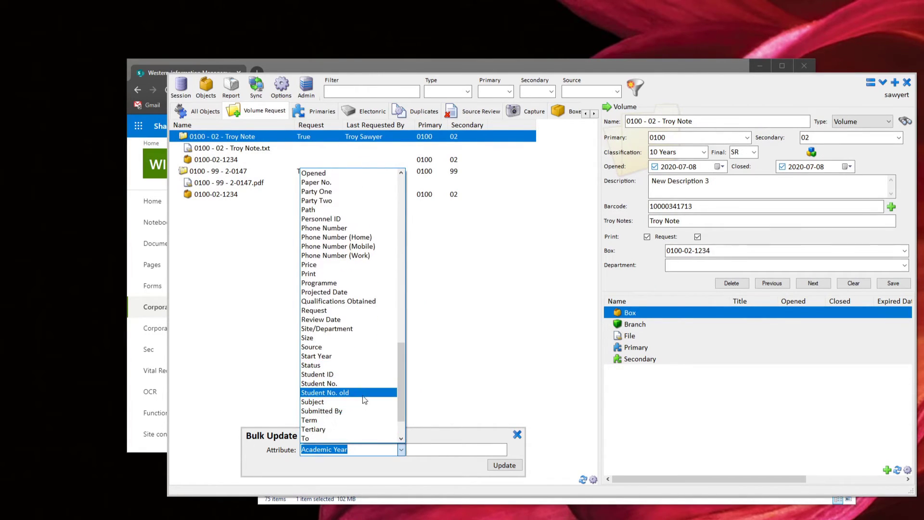
{"action": "left_click", "coordinate": [346, 311]}
{"action": "left_click", "coordinate": [496, 468]}
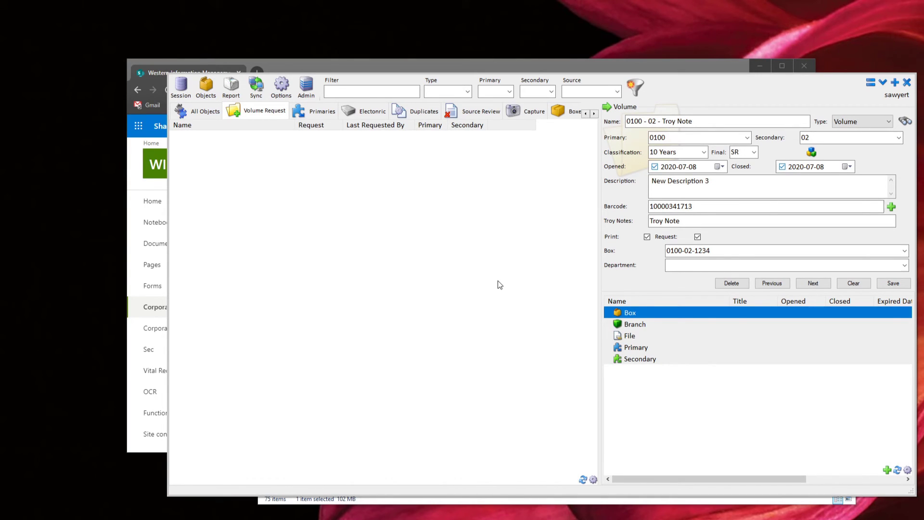
Check the Request values in SharePoint and confirm WISPIR's volume request list is empty
{"action": "left_click", "coordinate": [570, 111]}
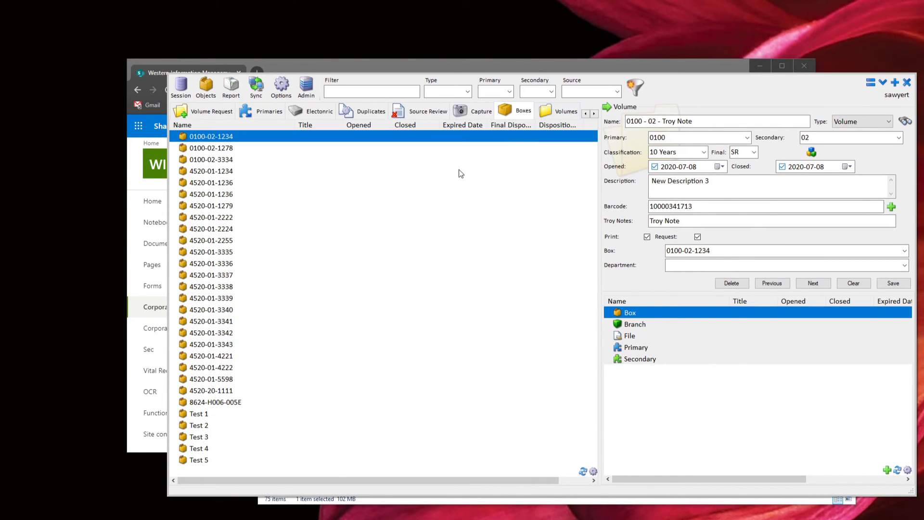
{"action": "left_click", "coordinate": [678, 68]}
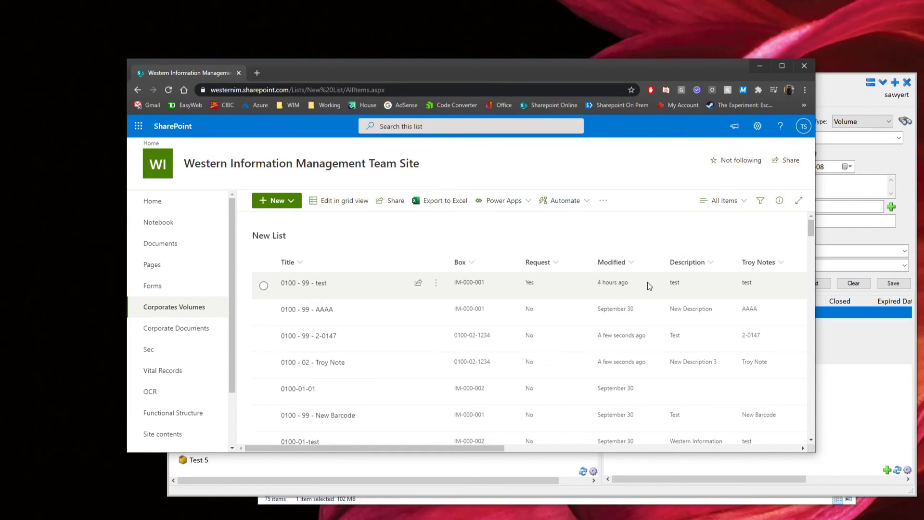
{"action": "left_click", "coordinate": [843, 97]}
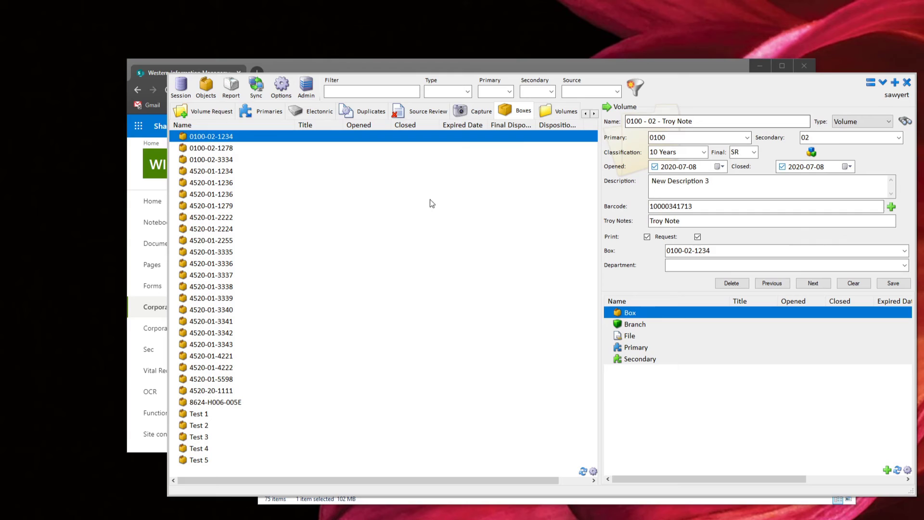
{"action": "left_click", "coordinate": [210, 121]}
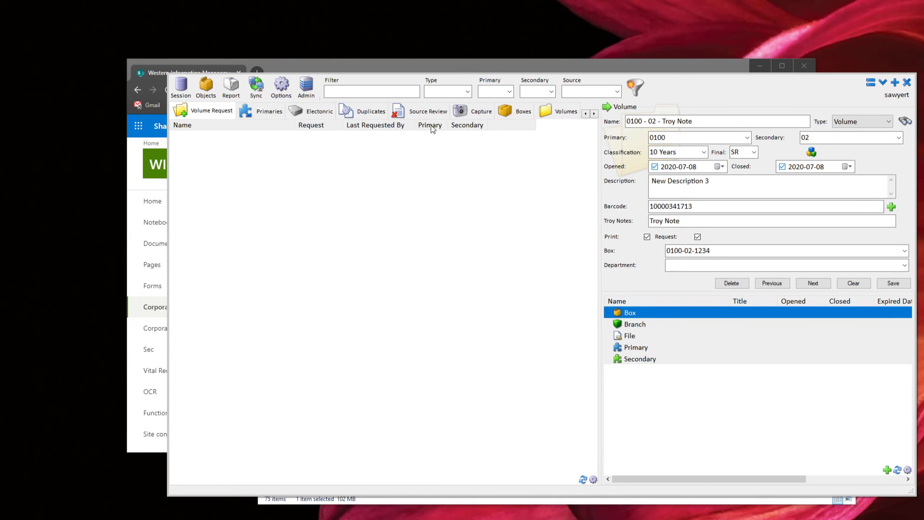
In the Volumes list, expand 0100 - 02 and its files, and open the .txt note's details
{"action": "left_click", "coordinate": [559, 111]}
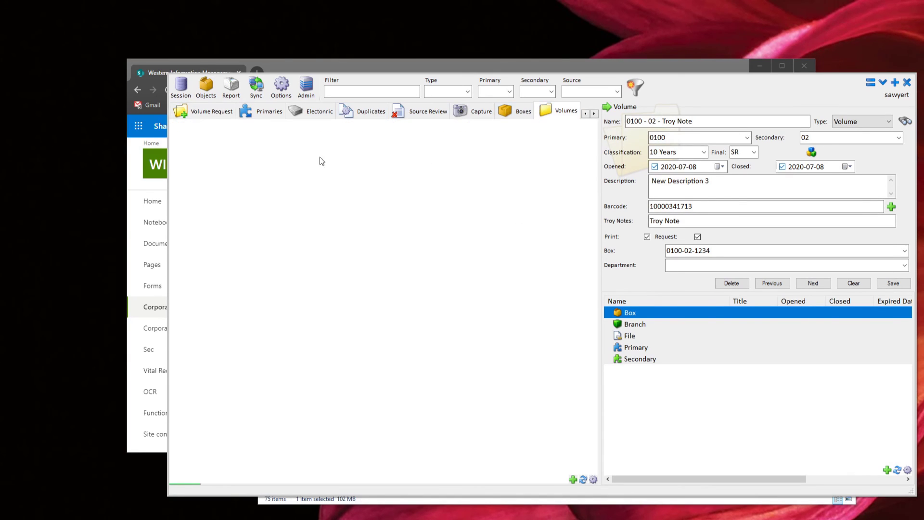
{"action": "double_click", "coordinate": [188, 138]}
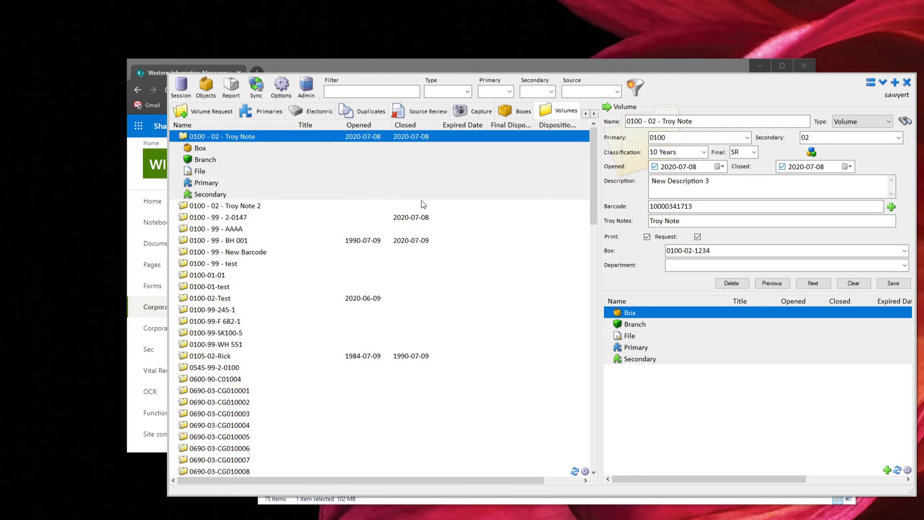
{"action": "double_click", "coordinate": [195, 173]}
{"action": "left_click", "coordinate": [198, 183]}
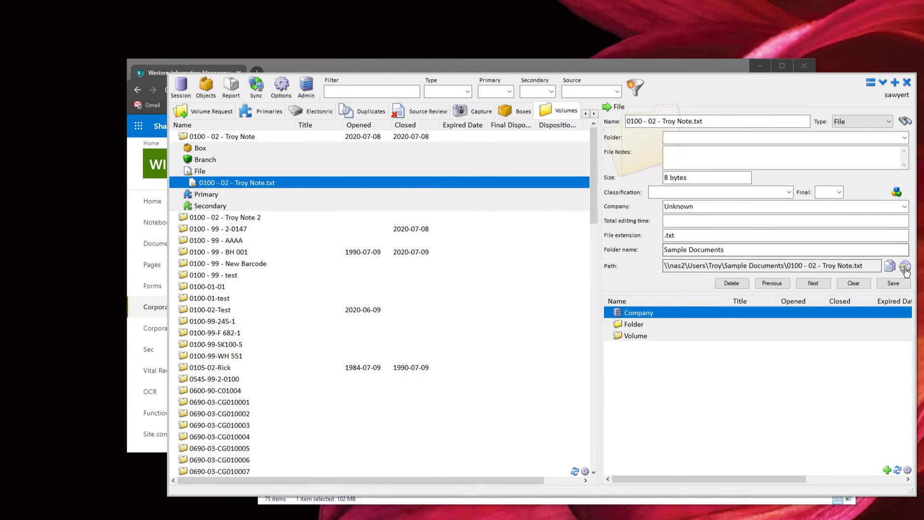